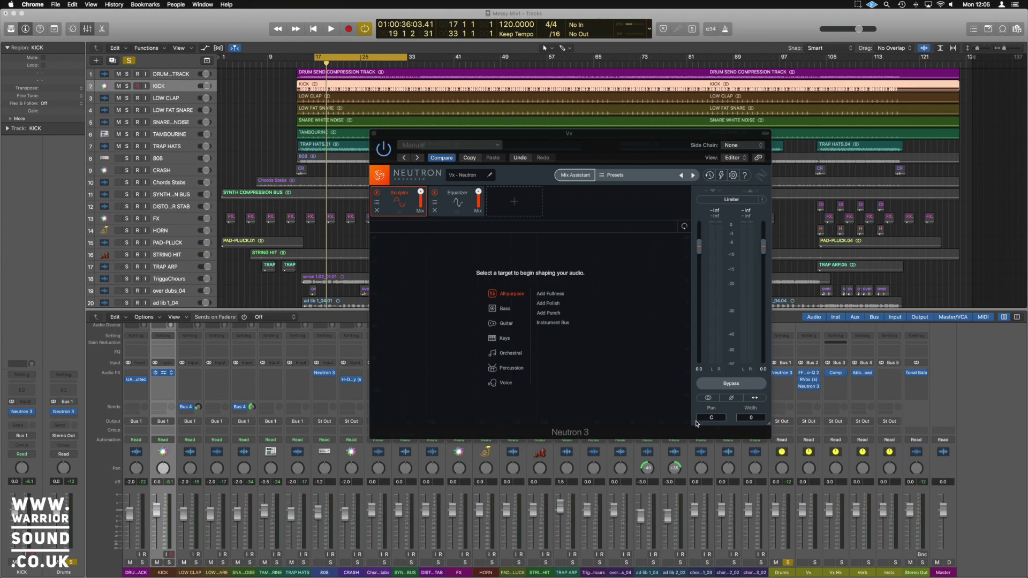
Step: Enlarge the Neutron 3 plug-in window on the Vx bus by dragging its lower-right corner
left_click_drag(770, 427, 778, 429)
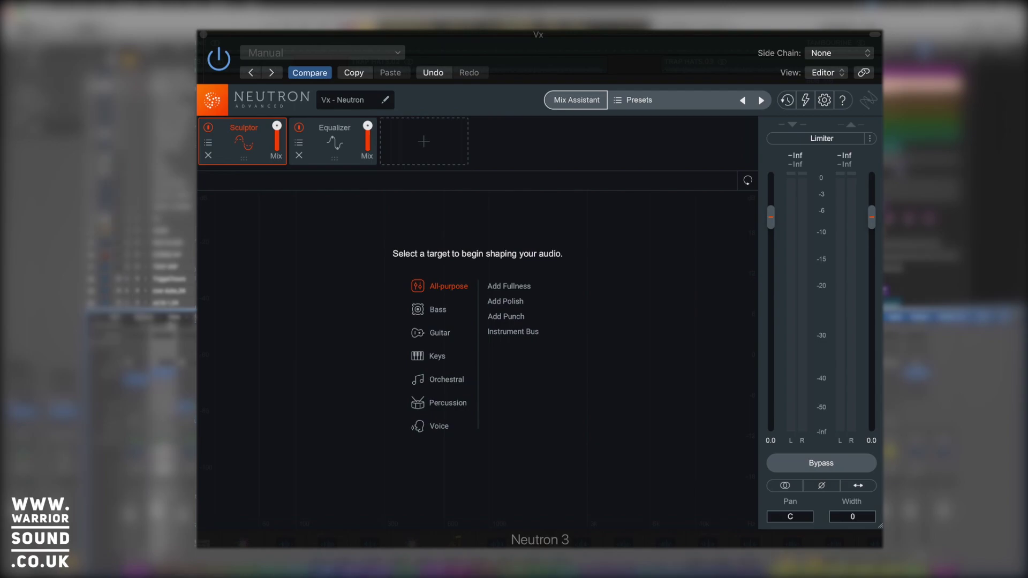
Step: Briefly audition the vocal bus, then choose Voice as the Sculptor's target category
key("space")
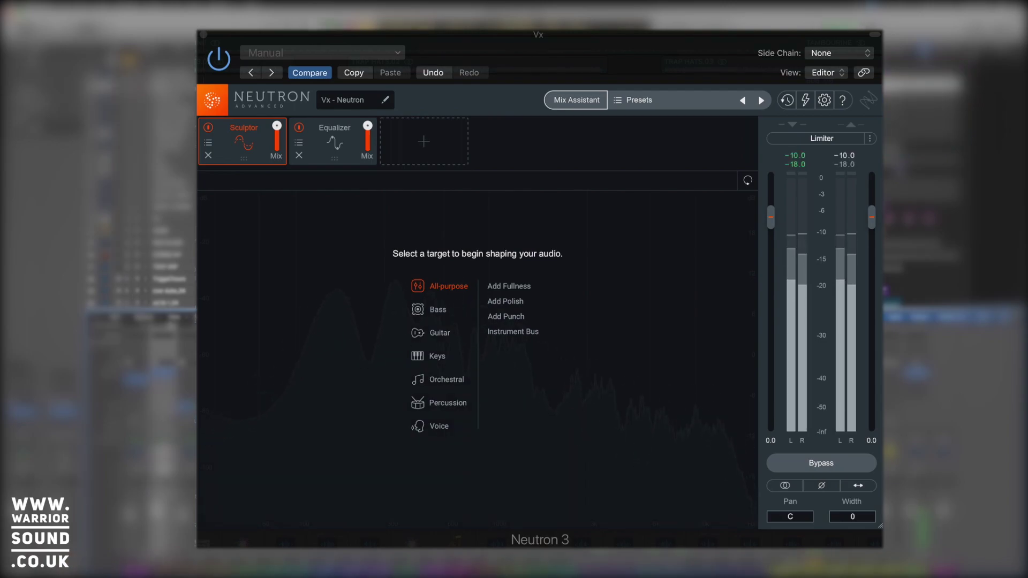
key("space")
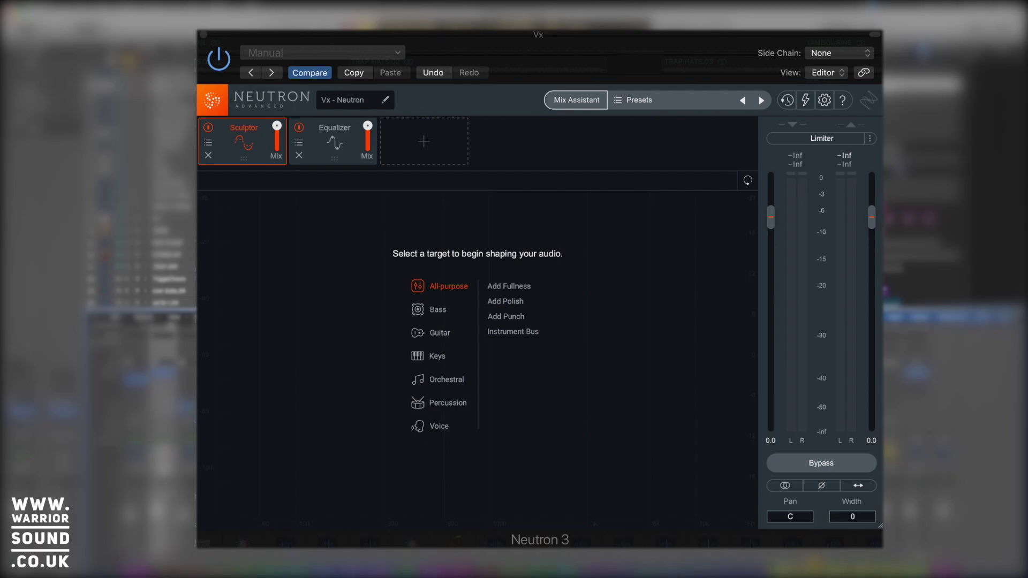
left_click(439, 428)
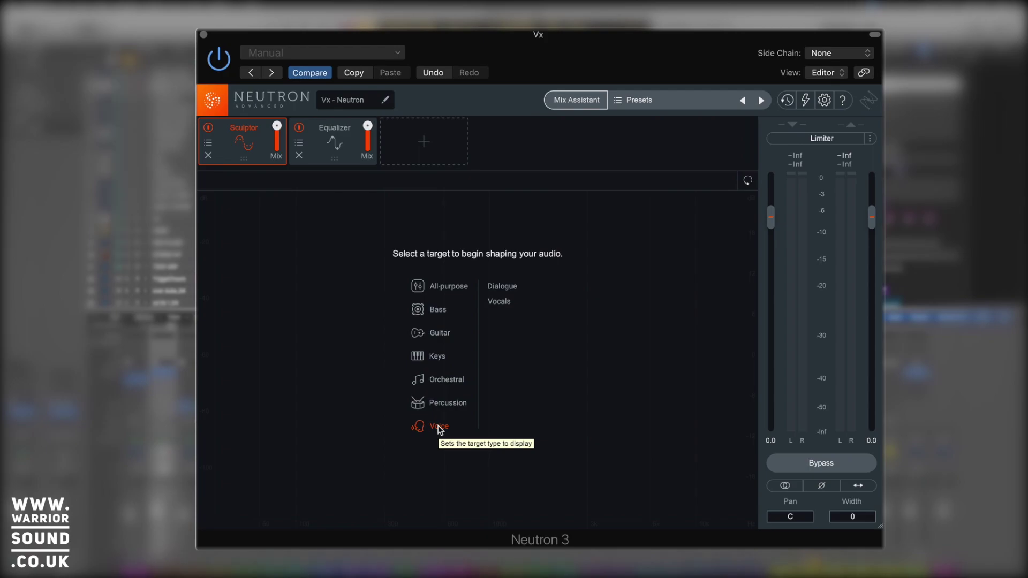
Step: Pick Vocals as the Sculptor target and play the vocal bus twice to hear it
left_click(500, 302)
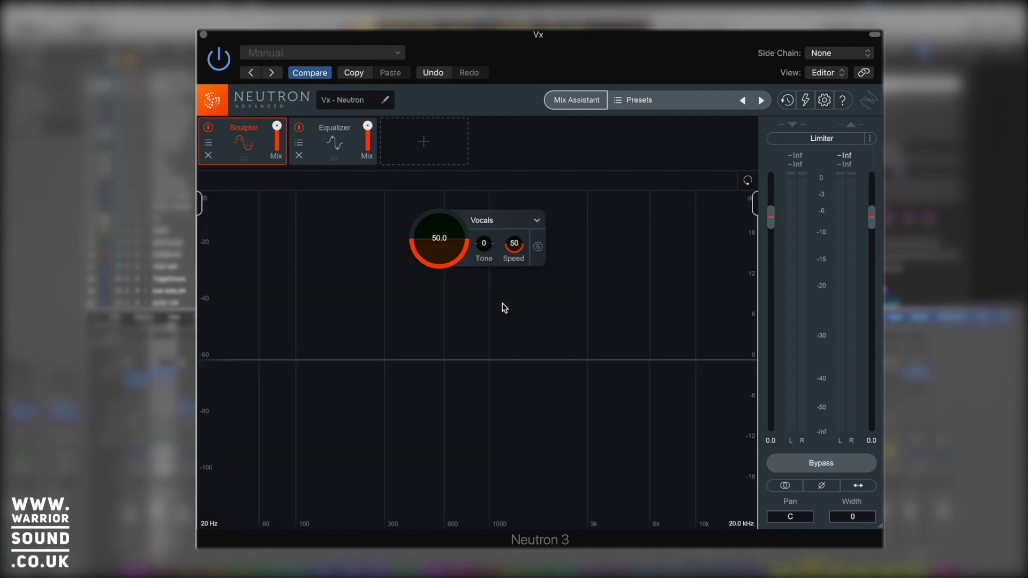
key("space")
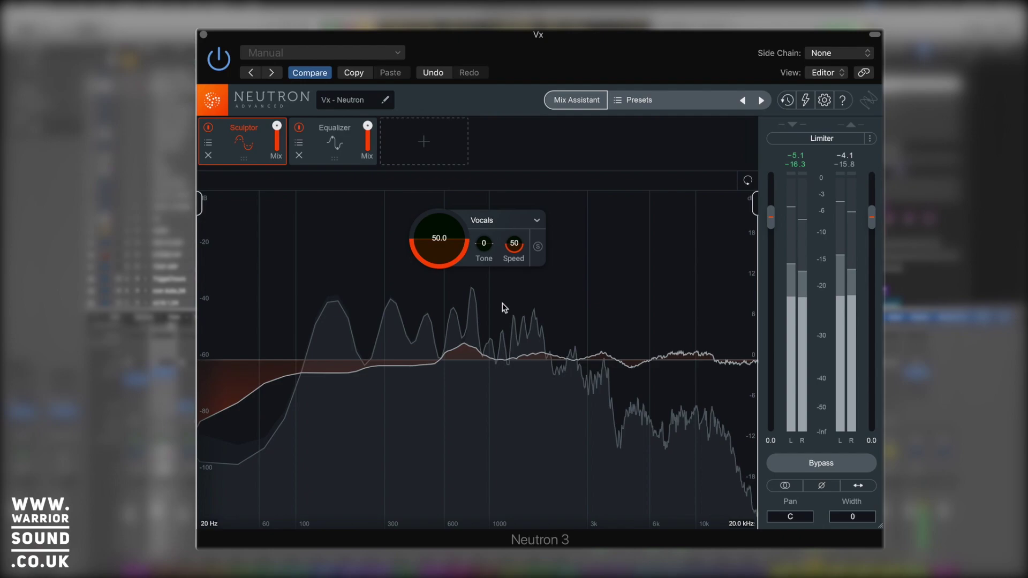
key("space")
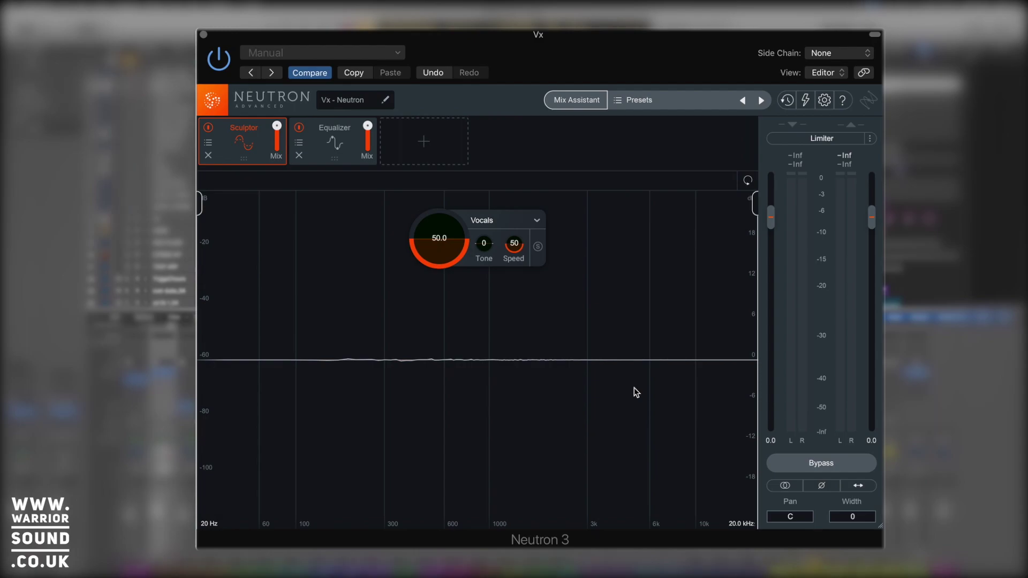
key("space")
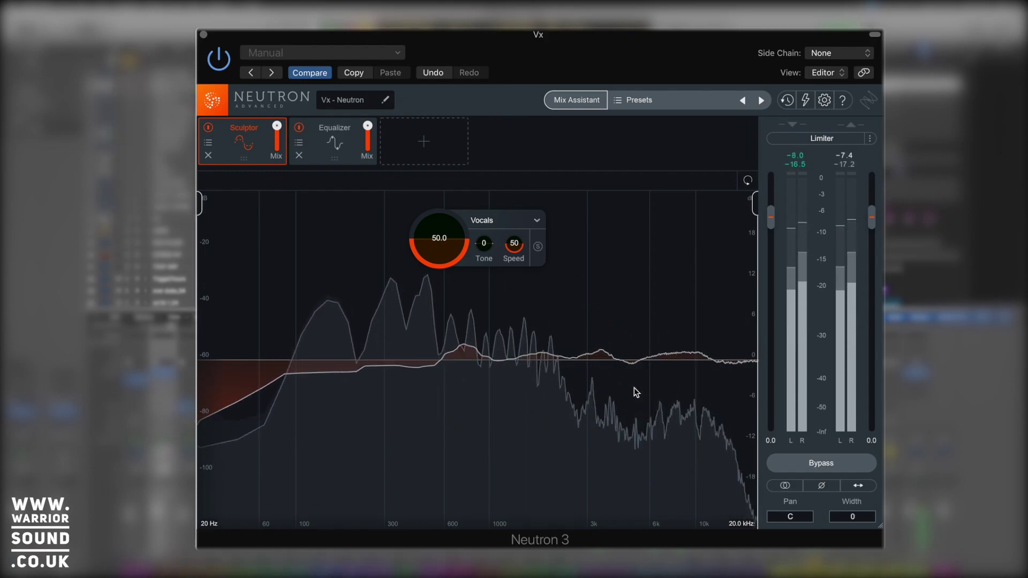
key("space")
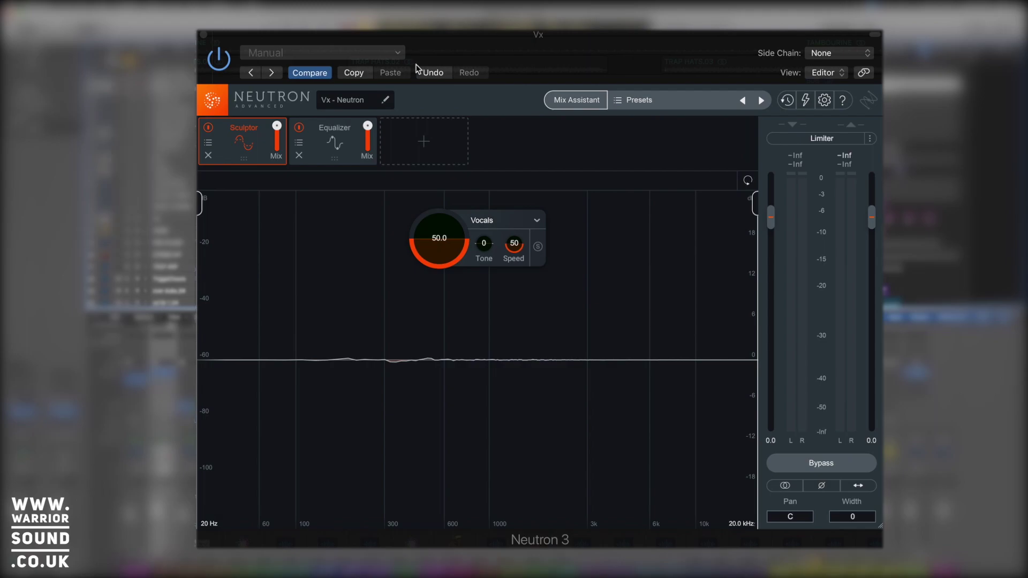
key("space")
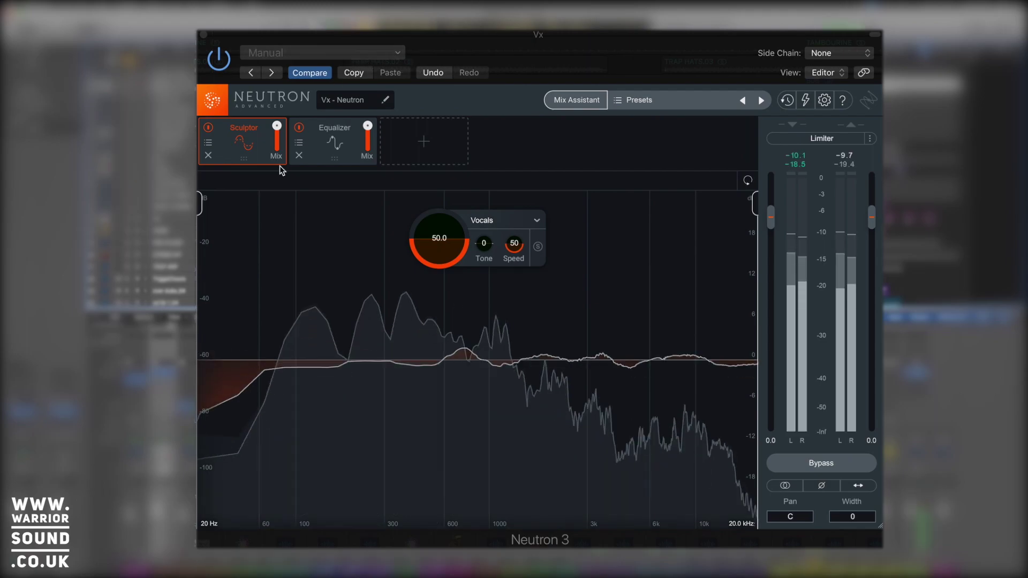
left_click(209, 132)
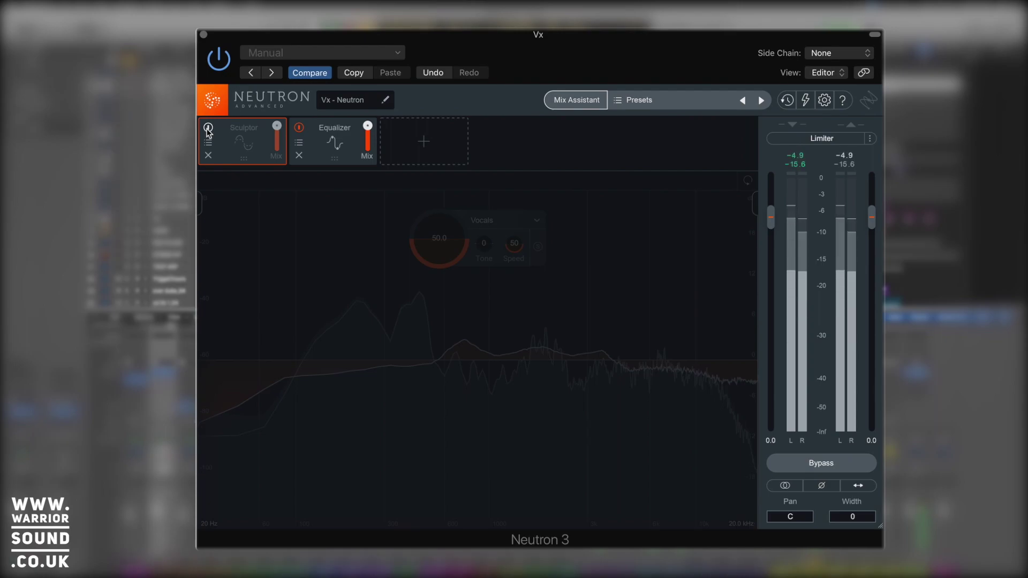
left_click(209, 132)
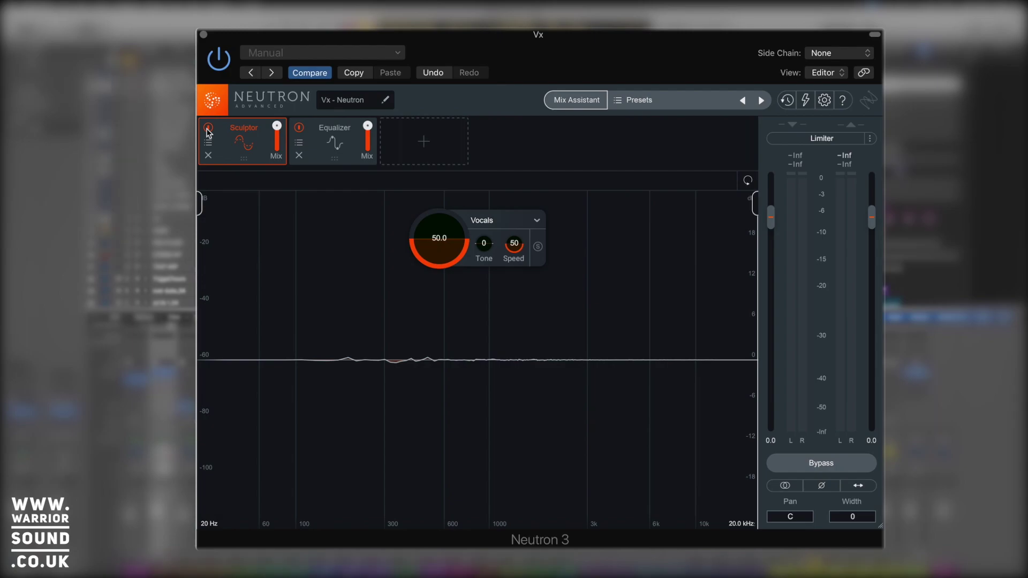
mouse_move(437, 267)
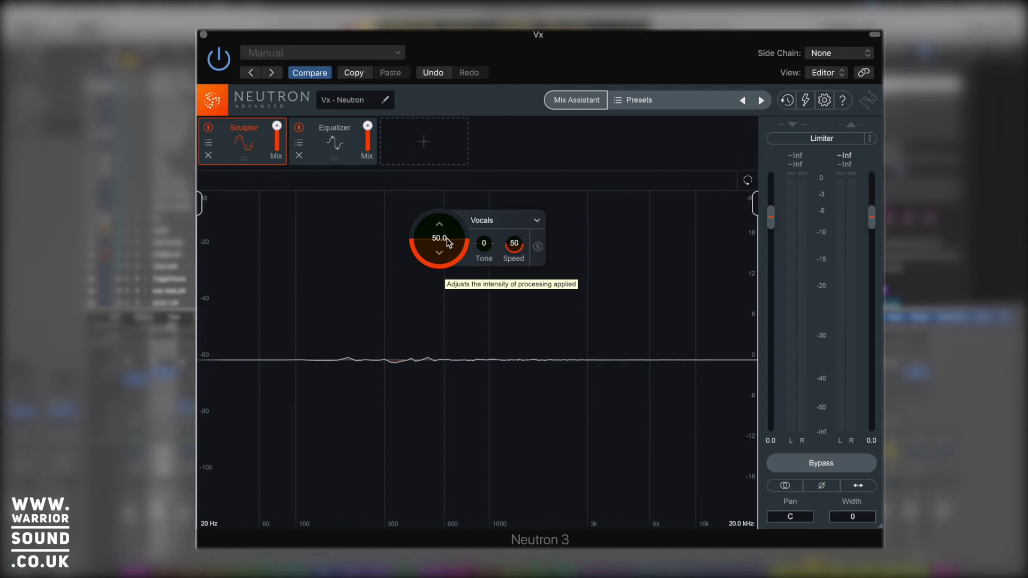
left_click_drag(447, 238, 451, 150)
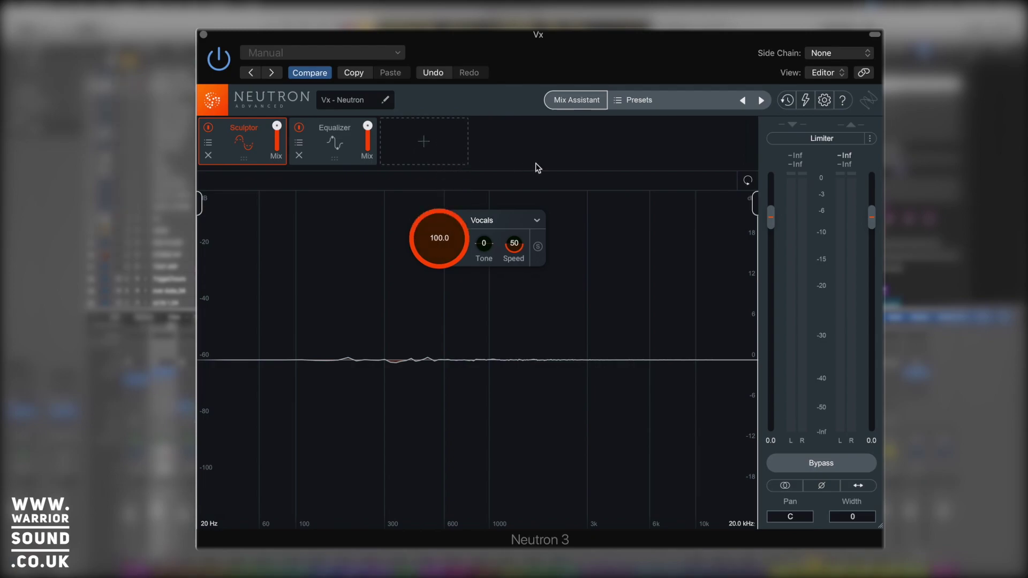
key("space")
key("space")
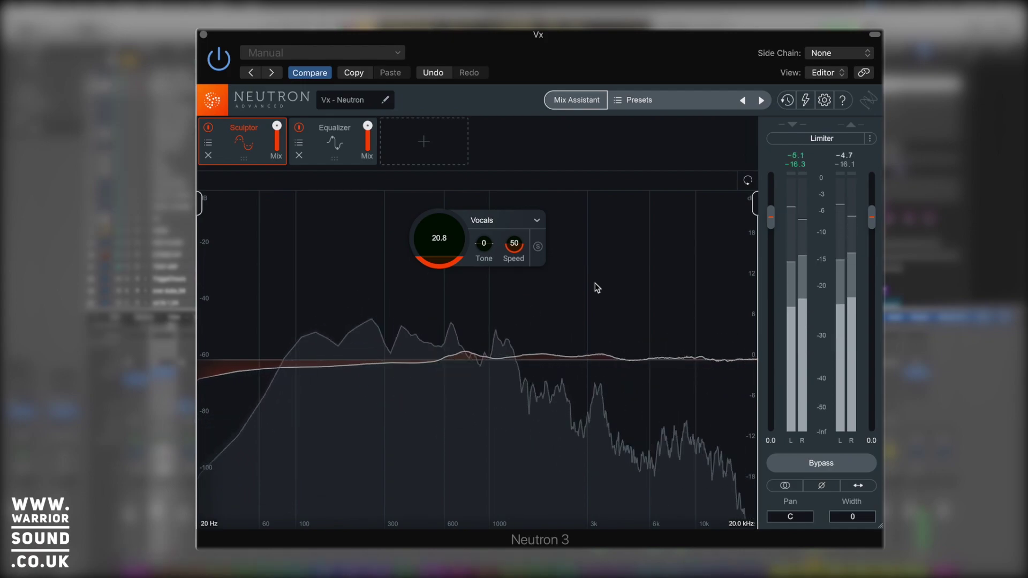
key("space")
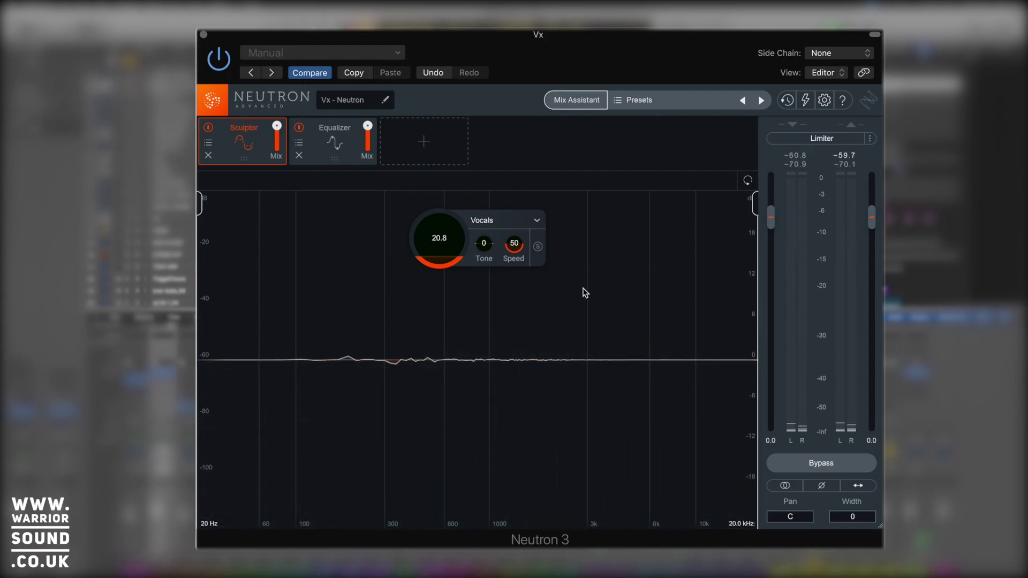
left_click(448, 239, "alt")
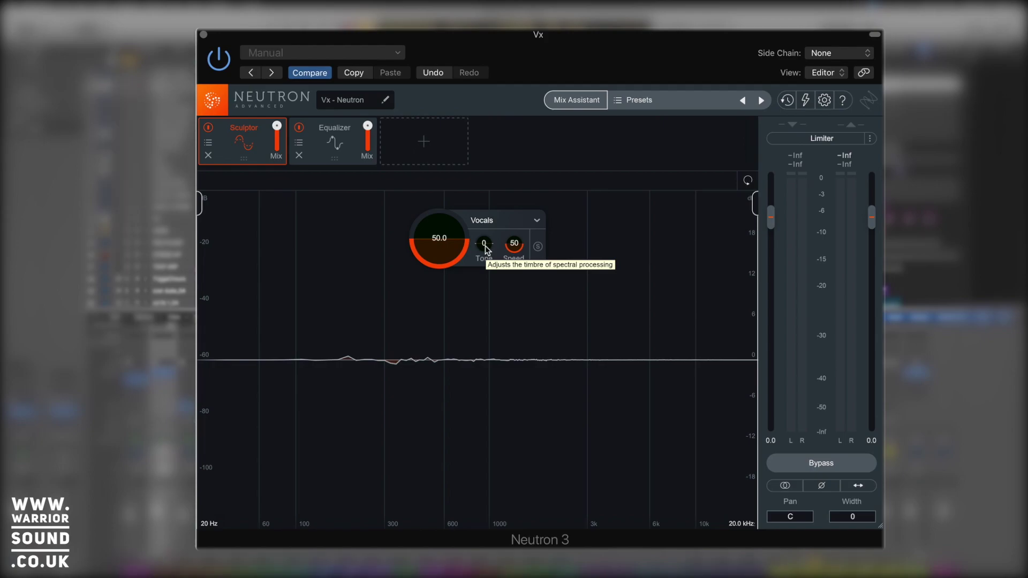
Step: During playback, sweep Sculptor Tone to 47, -50 and about 42, then reset it to 0
key("space")
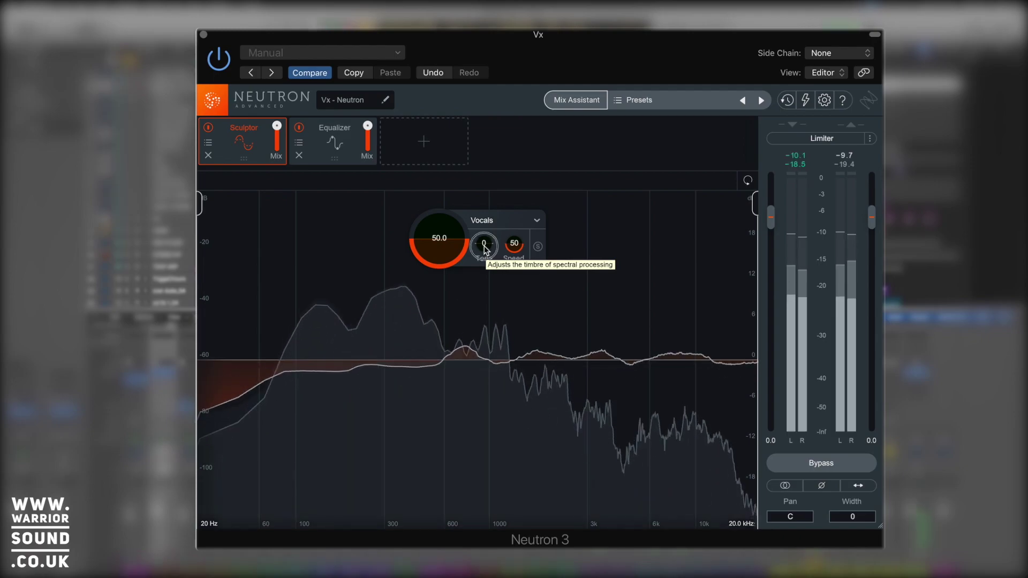
left_click_drag(485, 249, 486, 169)
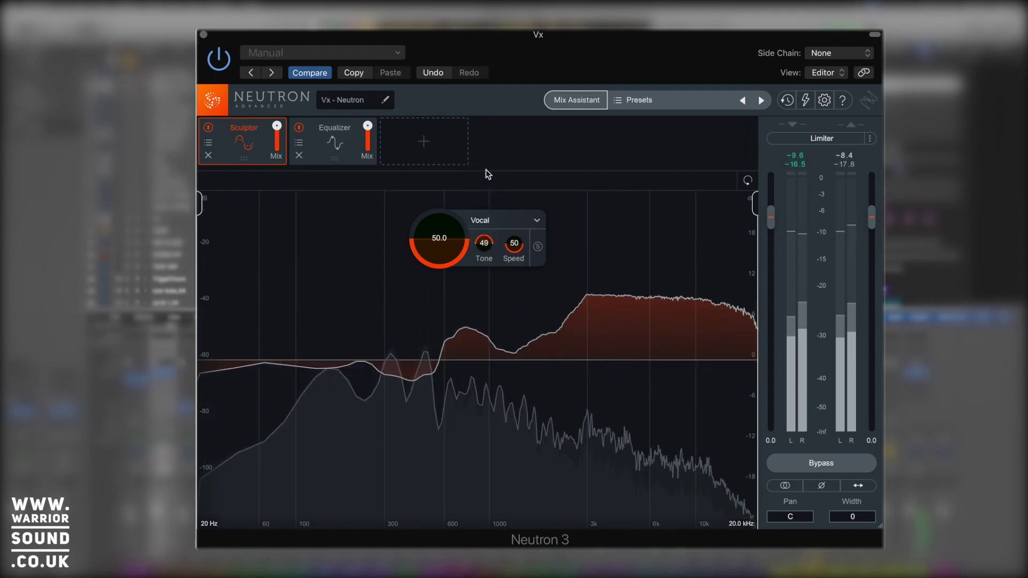
left_click_drag(488, 248, 483, 452)
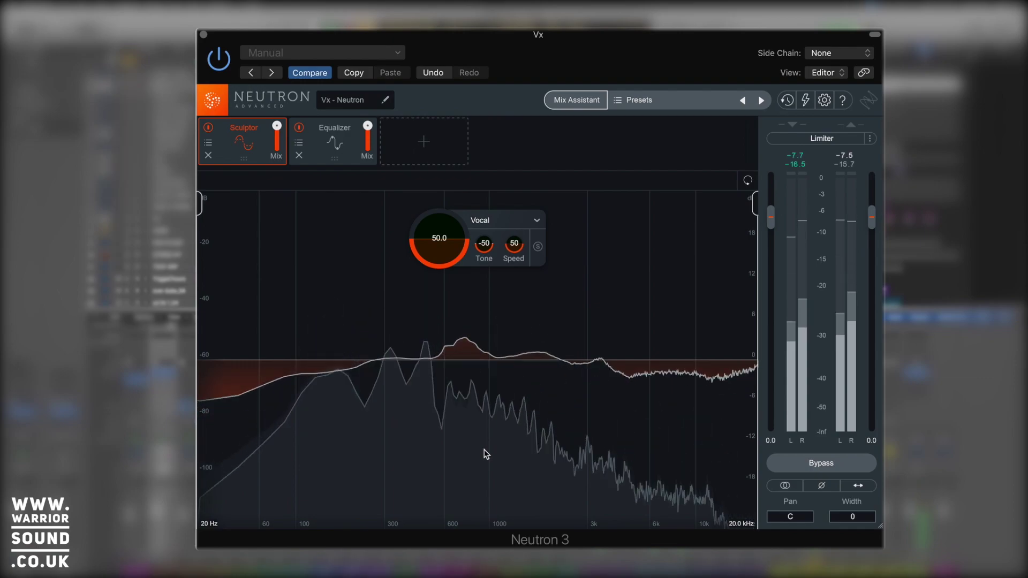
left_click_drag(485, 251, 468, 73)
left_click(484, 244, "alt")
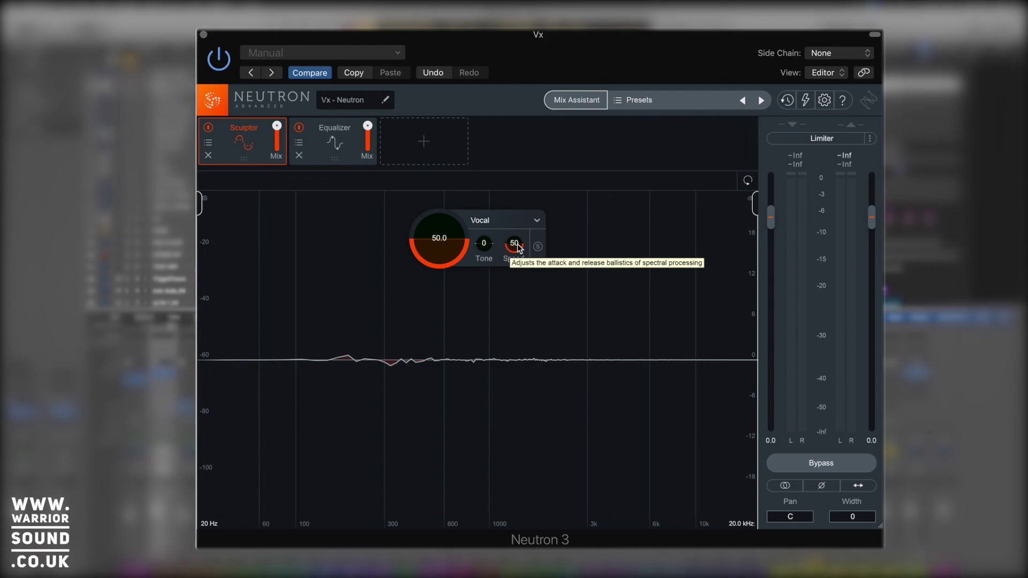
left_click_drag(517, 247, 516, 154)
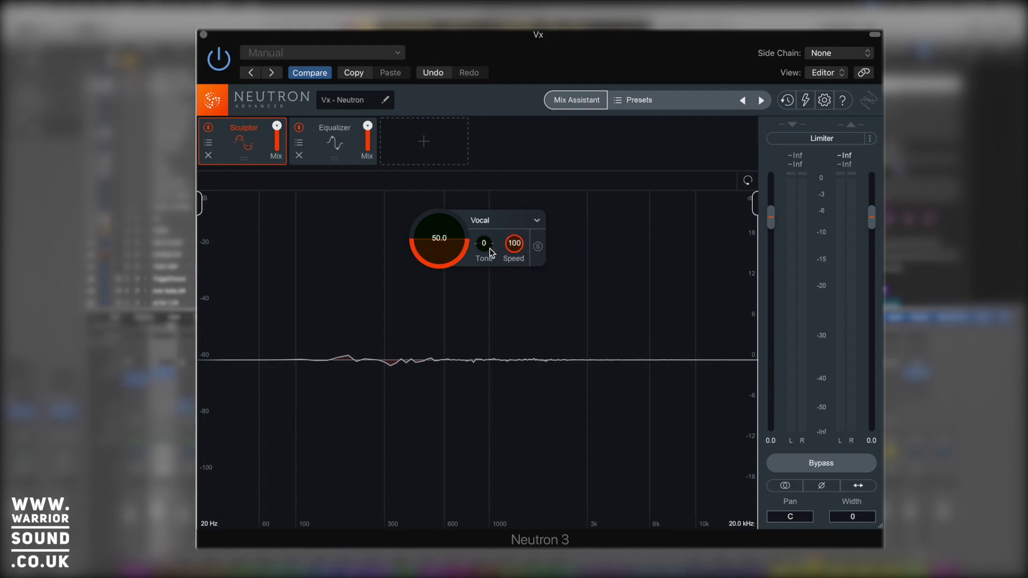
left_click_drag(485, 244, 482, 141)
left_click_drag(449, 259, 670, 100)
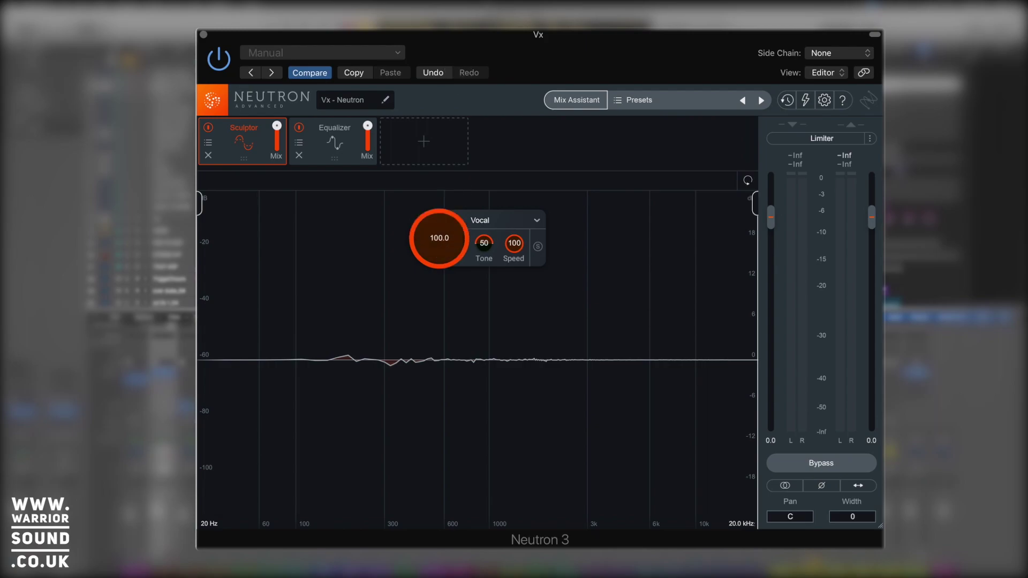
key("space")
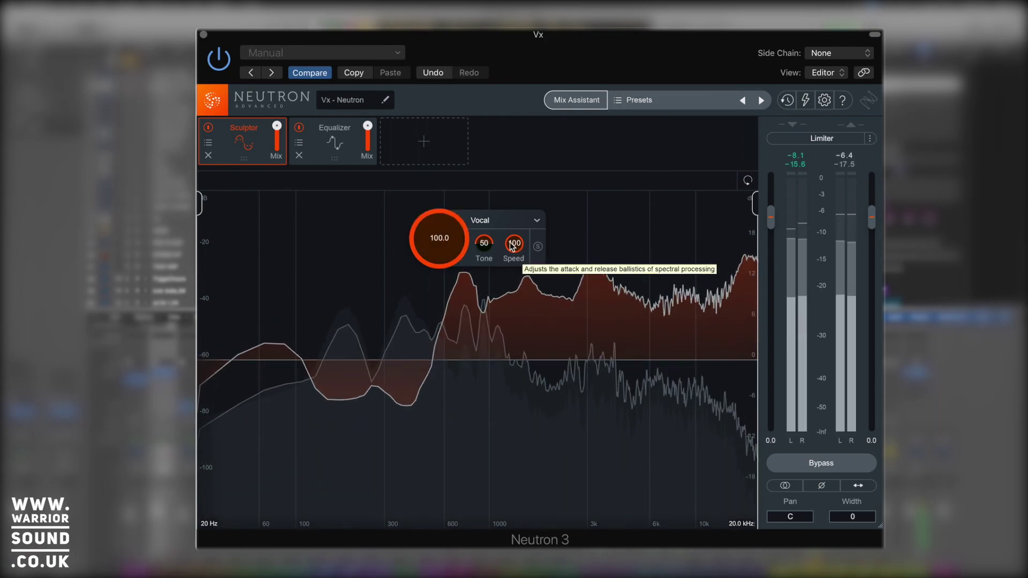
left_click(483, 243, "alt")
left_click(438, 239, "alt")
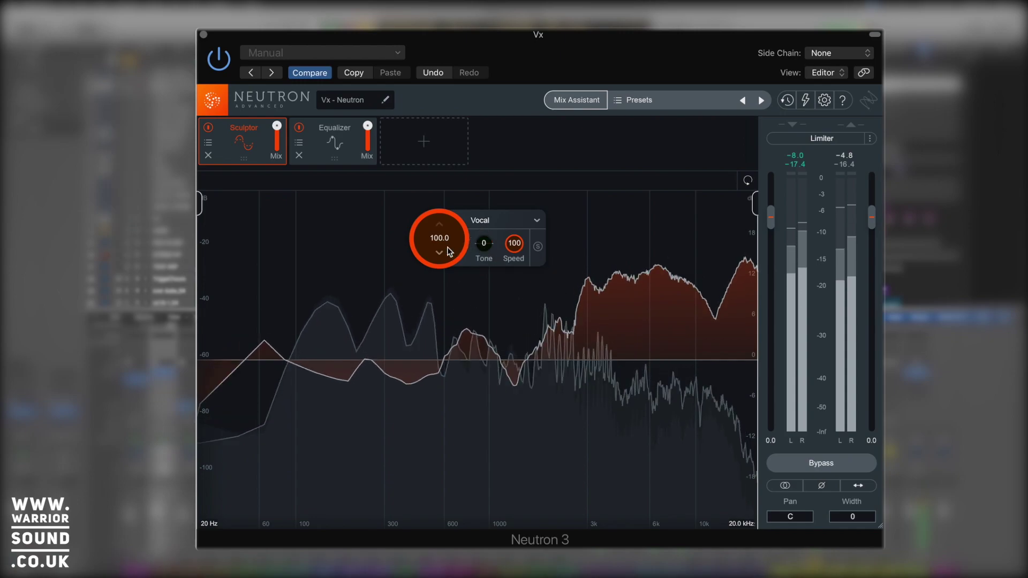
left_click(514, 243, "alt")
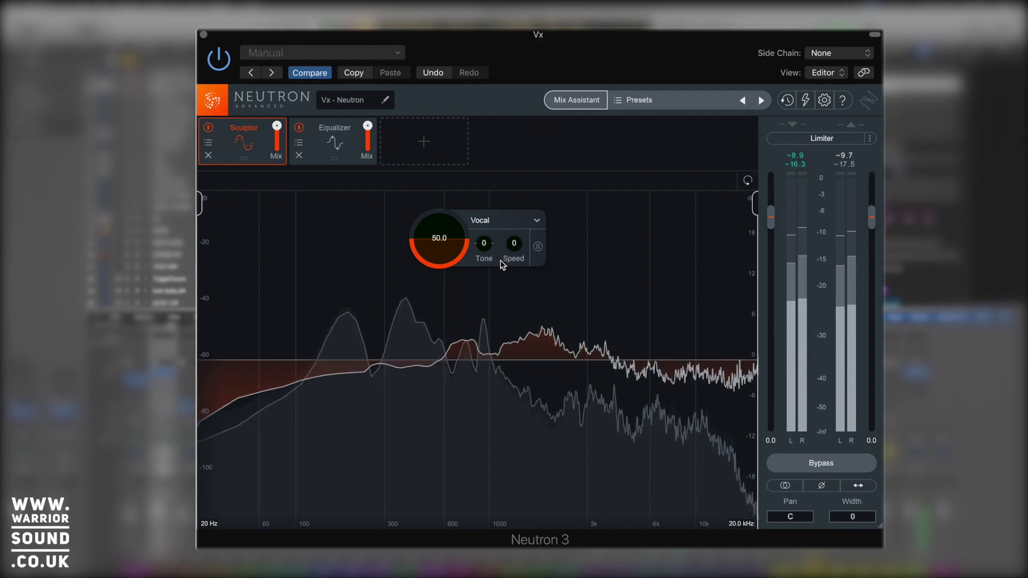
left_click_drag(513, 247, 516, 251)
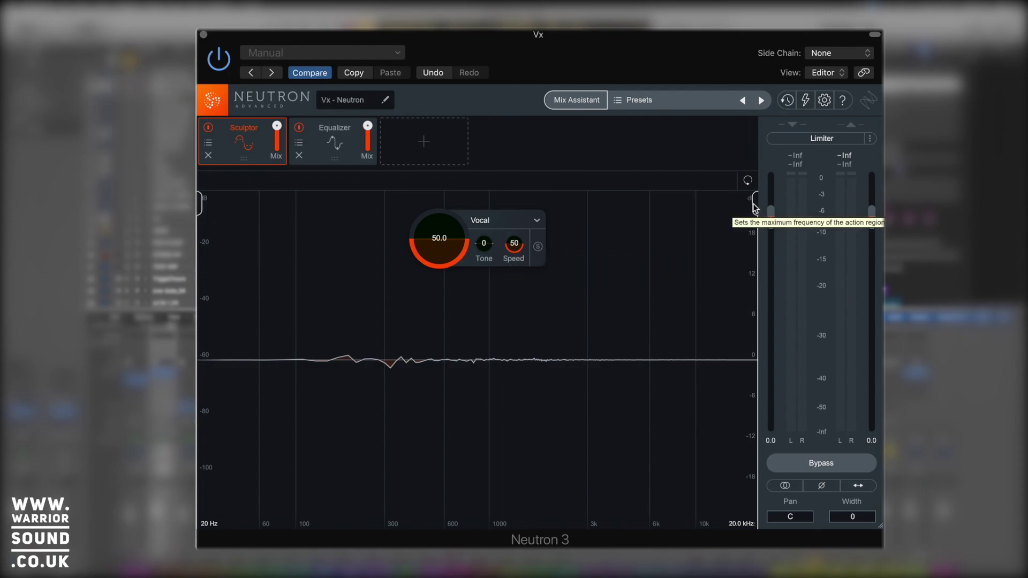
Step: Drag the Sculptor range handles to 887 Hz and 9.9 kHz, and raise the amount to 92.0
left_click_drag(752, 205, 671, 214)
mouse_move(205, 209)
left_mouse_down()
mouse_move(372, 225)
mouse_move(340, 227)
left_mouse_up()
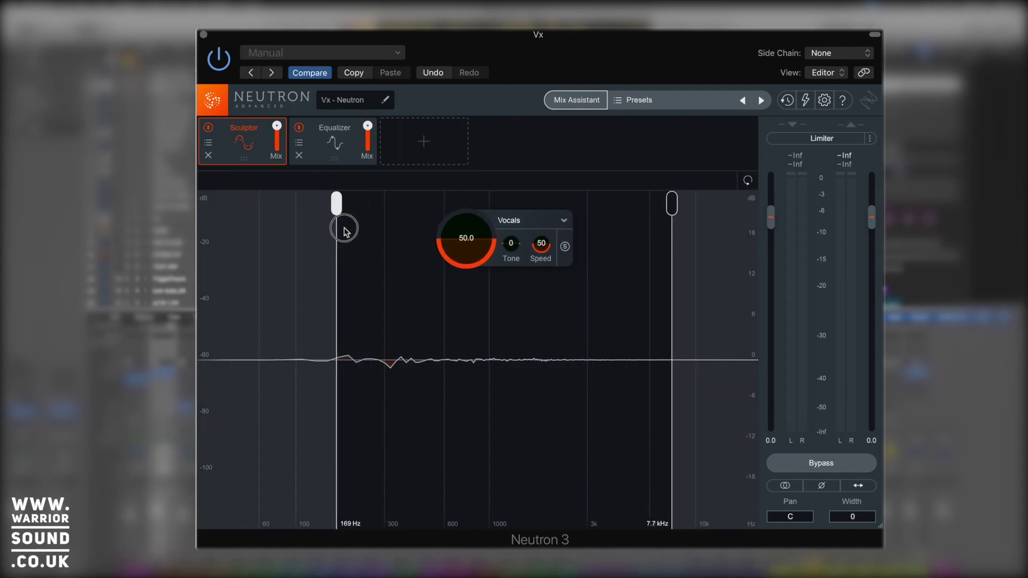
left_click_drag(673, 209, 695, 231)
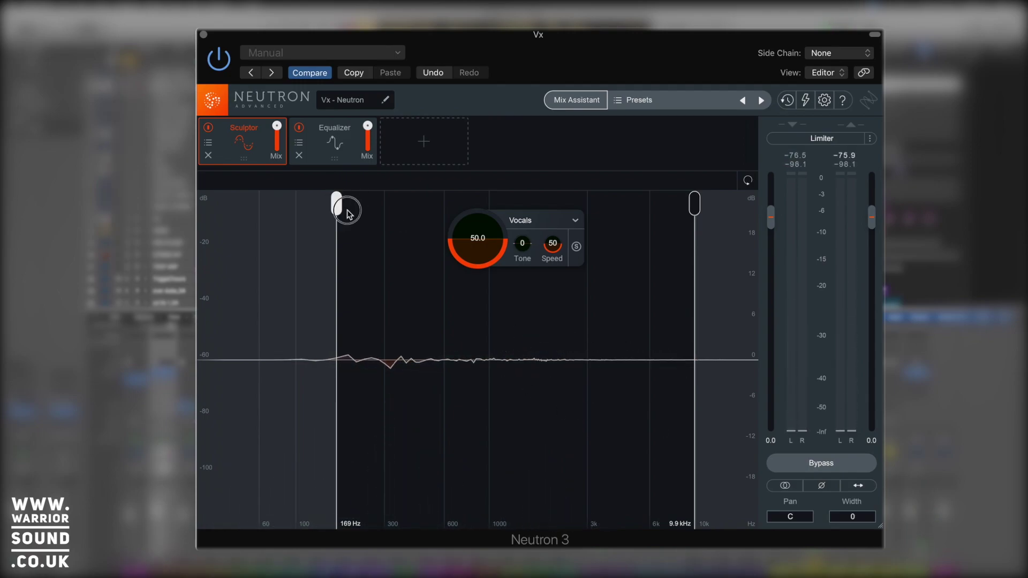
left_click_drag(339, 206, 478, 206)
left_click_drag(532, 252, 529, 214)
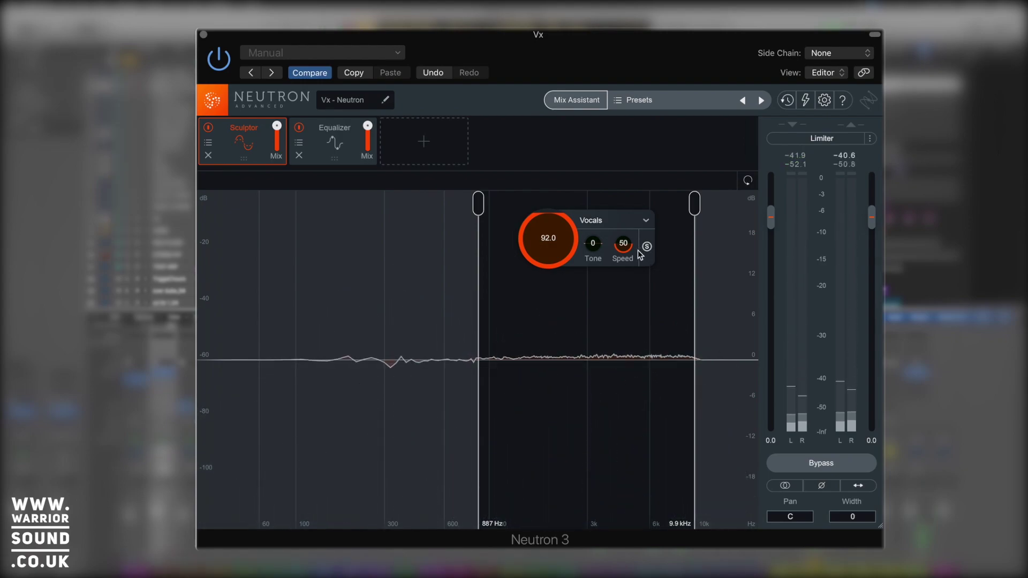
Step: Lower Sculptor Speed to 24 and amount to 70.8, then resume vocal playback
left_click_drag(623, 245, 630, 269)
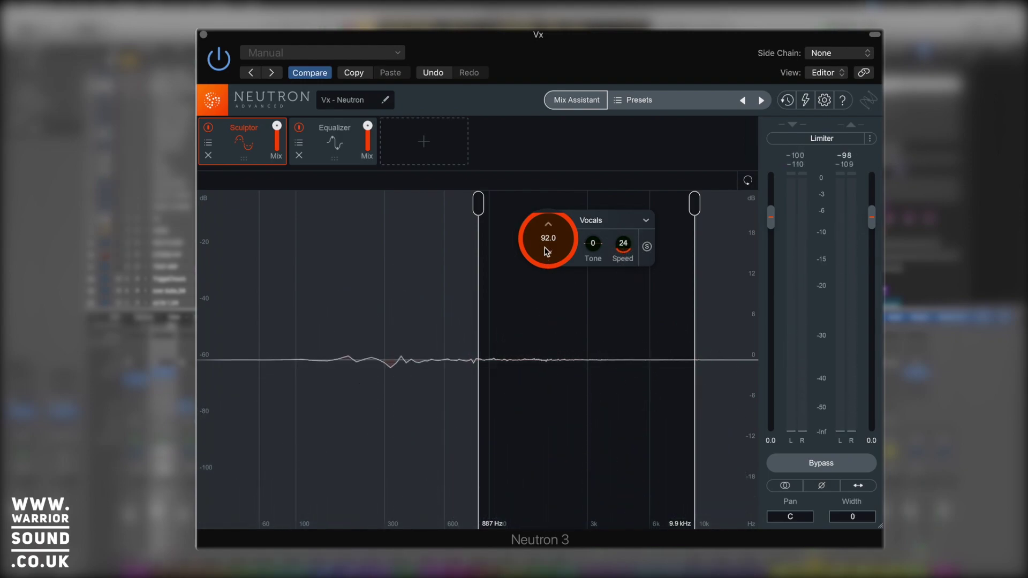
left_click_drag(551, 256, 554, 266)
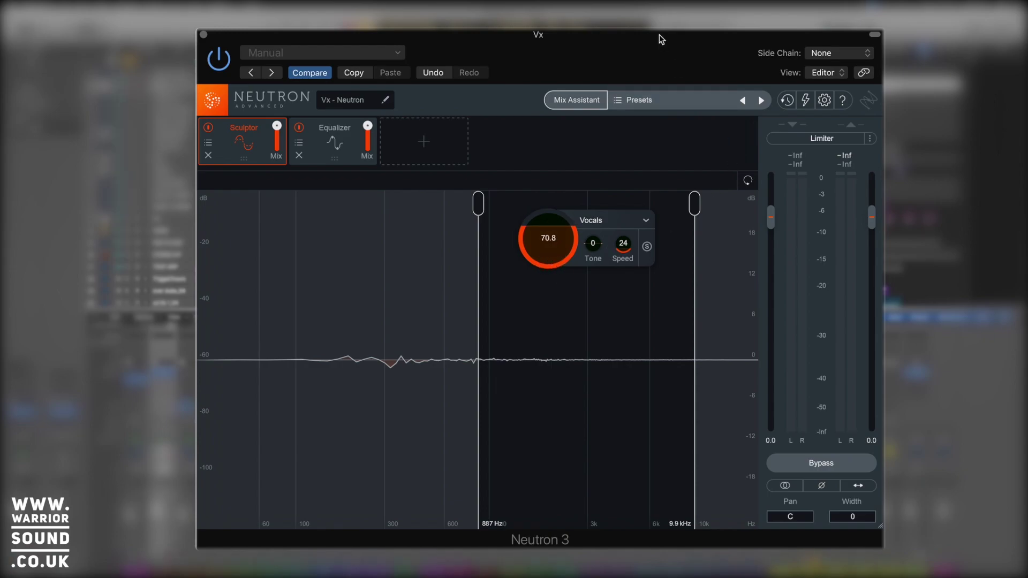
key("space")
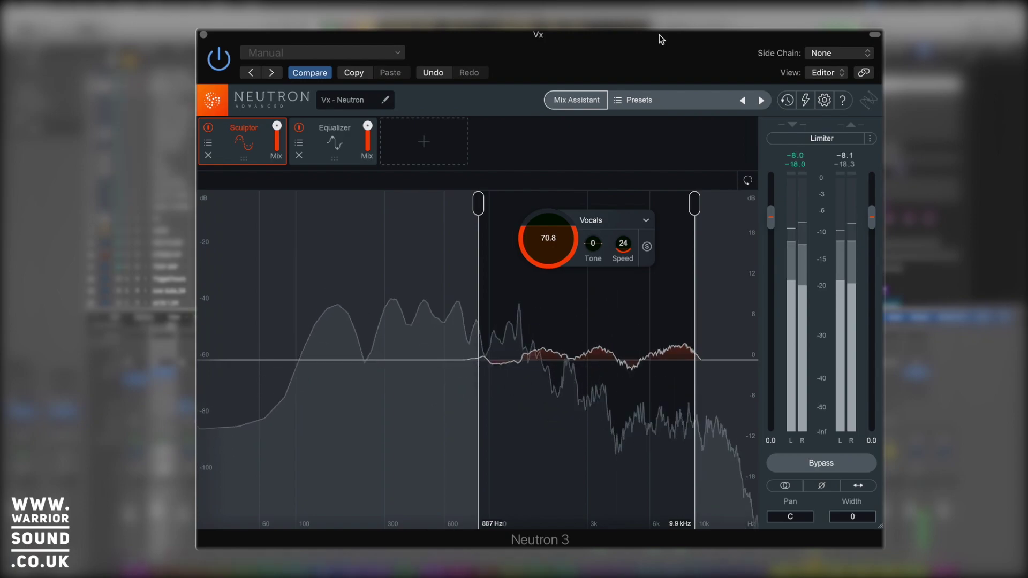
left_click(209, 129)
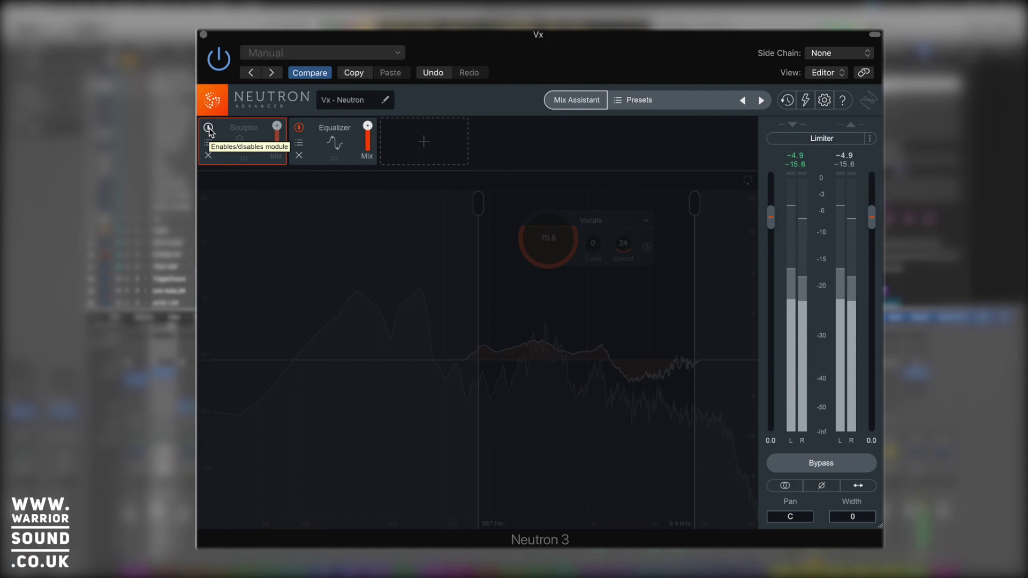
left_click(208, 128)
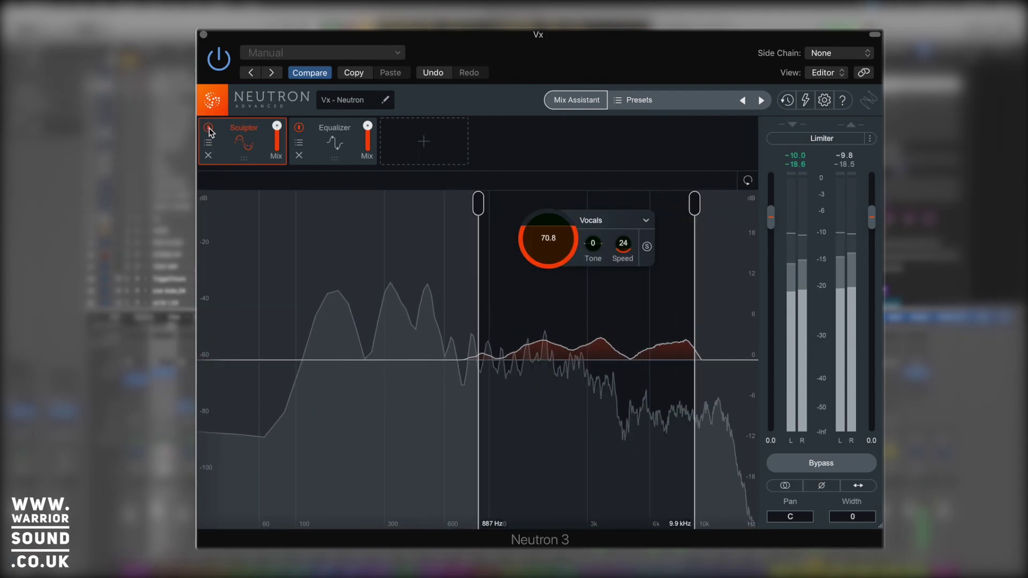
key("space")
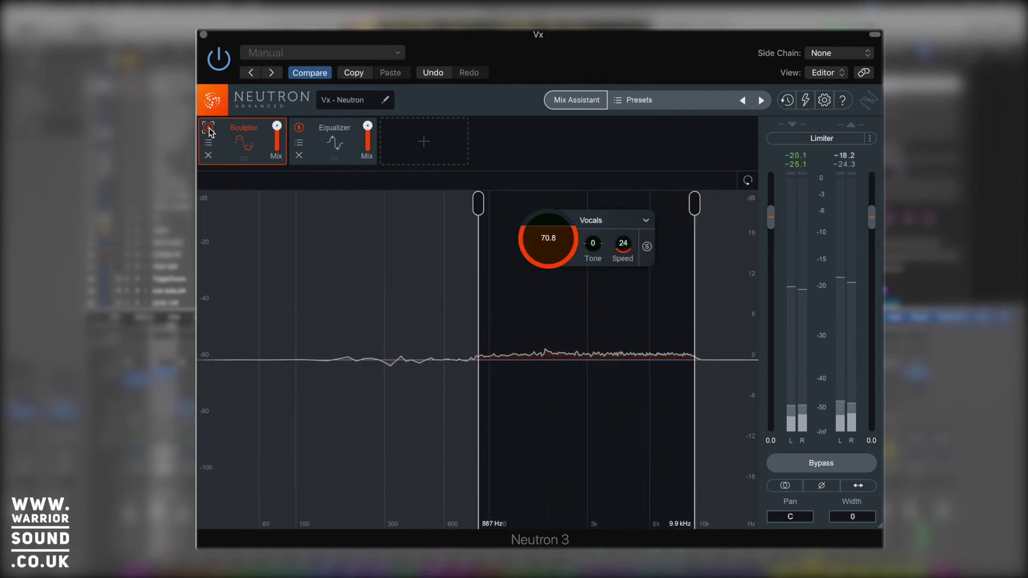